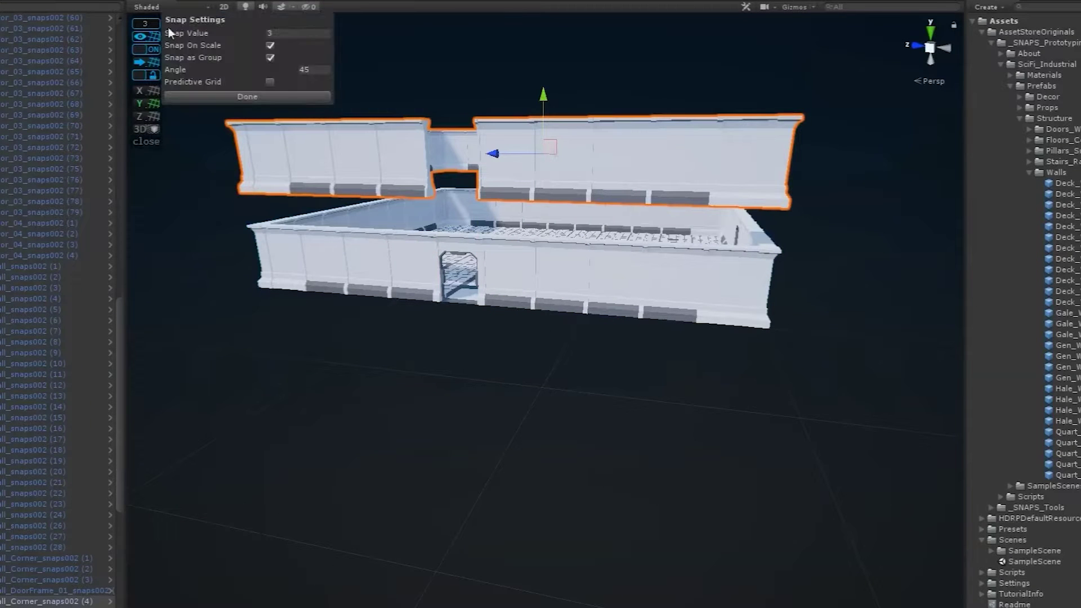
Set the snap value to 1 and lower the selected upper row of walls toward the walls beneath it
left_click(286, 33)
type("1")
left_click(278, 93)
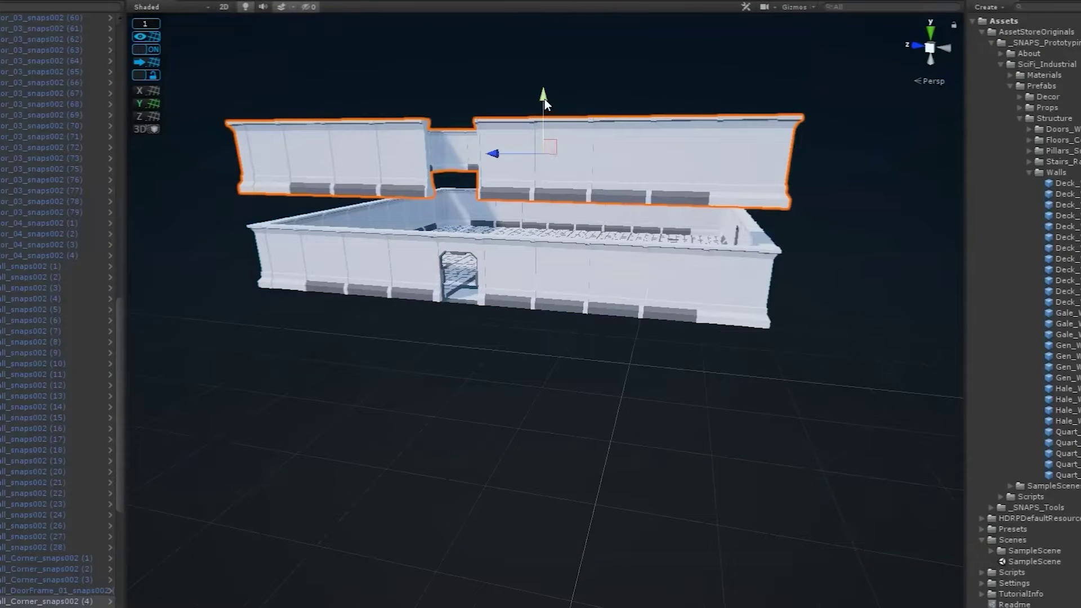
left_click_drag(544, 98, 417, 158)
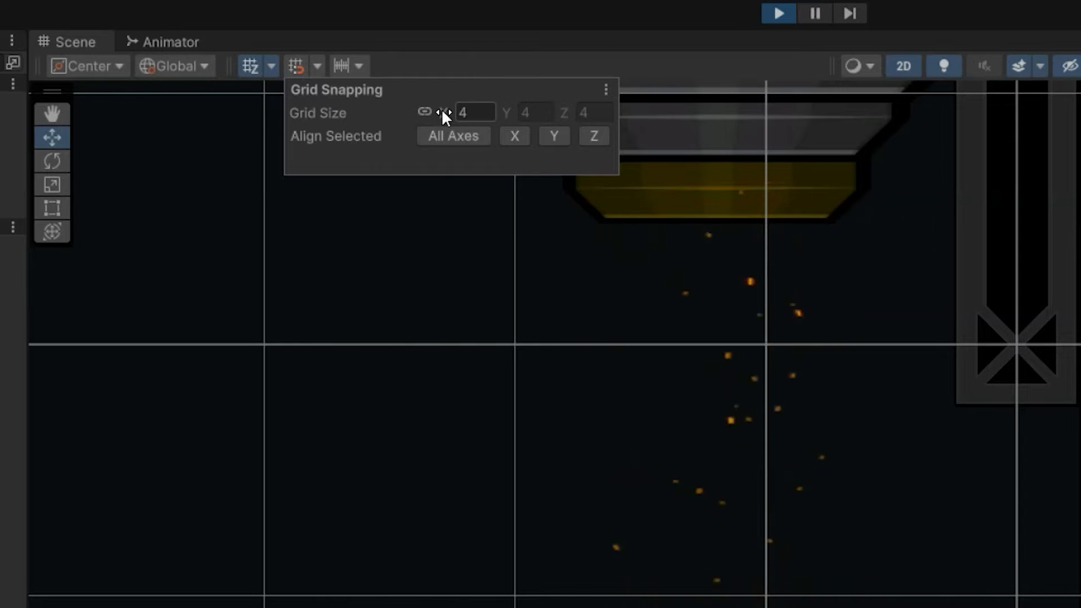
Set the linked grid size to 1 on all axes
left_click(445, 104)
type("1")
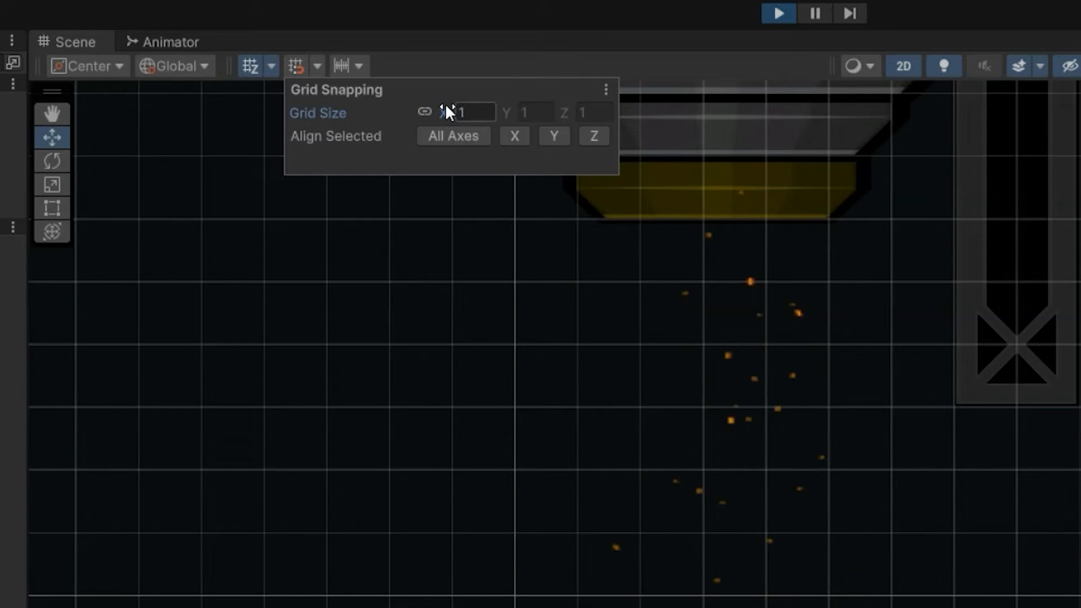
key("Return")
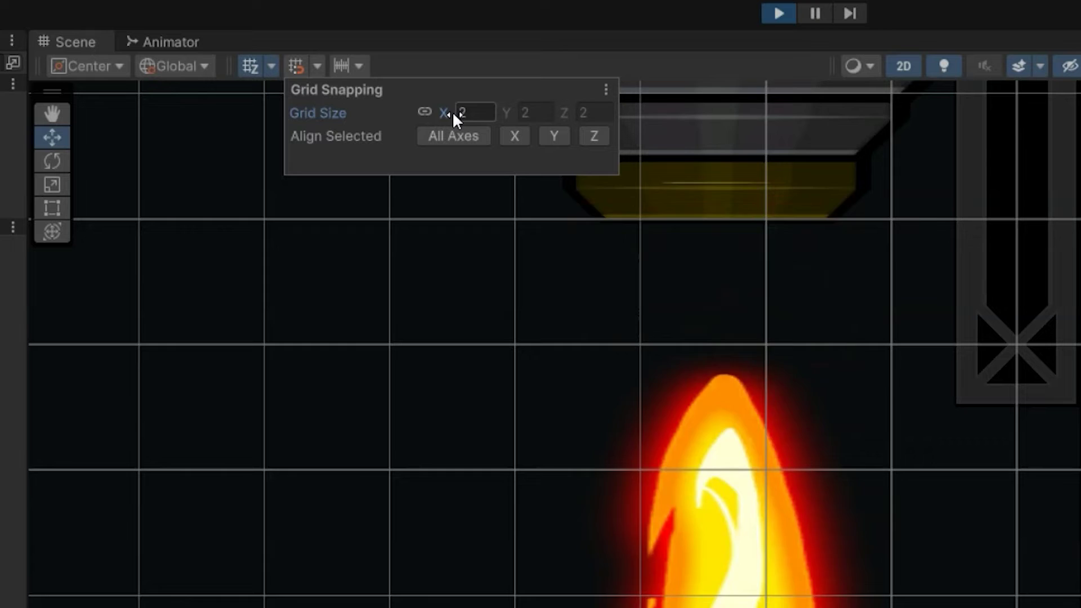
Unlink the grid size axes and set X to 1, Y to 8 and Z to 8
left_click(454, 112)
left_click(424, 112)
left_click(468, 115)
type("1")
left_click(532, 112)
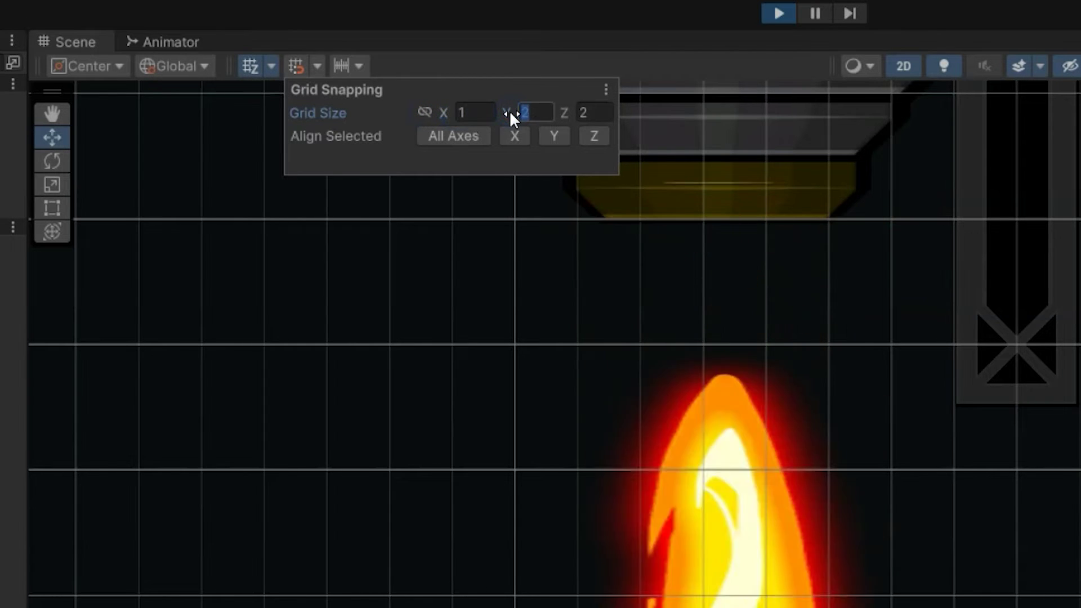
type("8")
left_click(581, 112)
type("8")
left_click(539, 111)
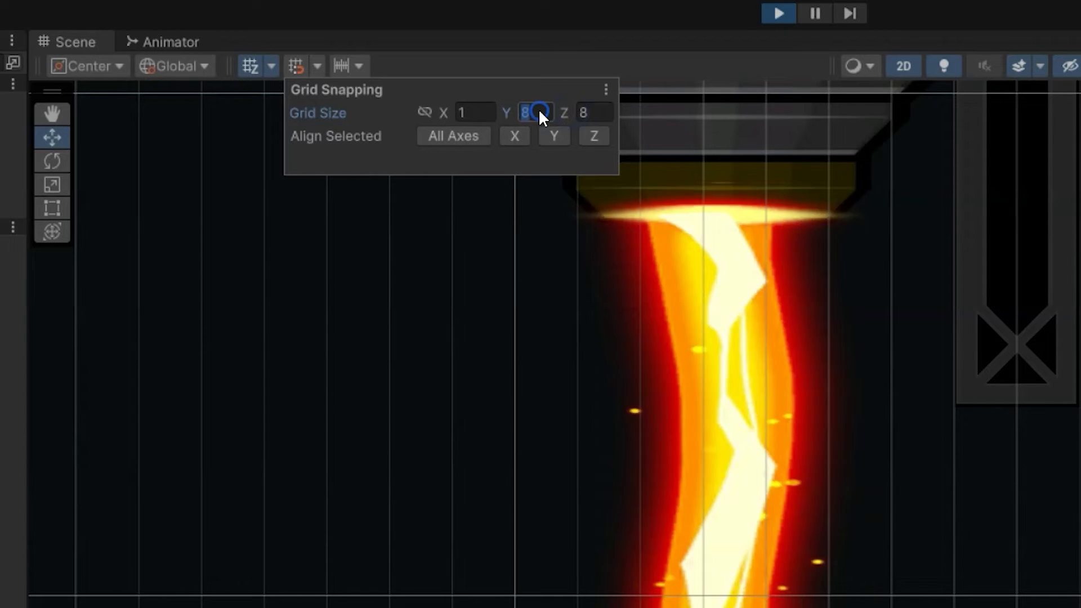
right_click_drag(293, 337, 305, 378)
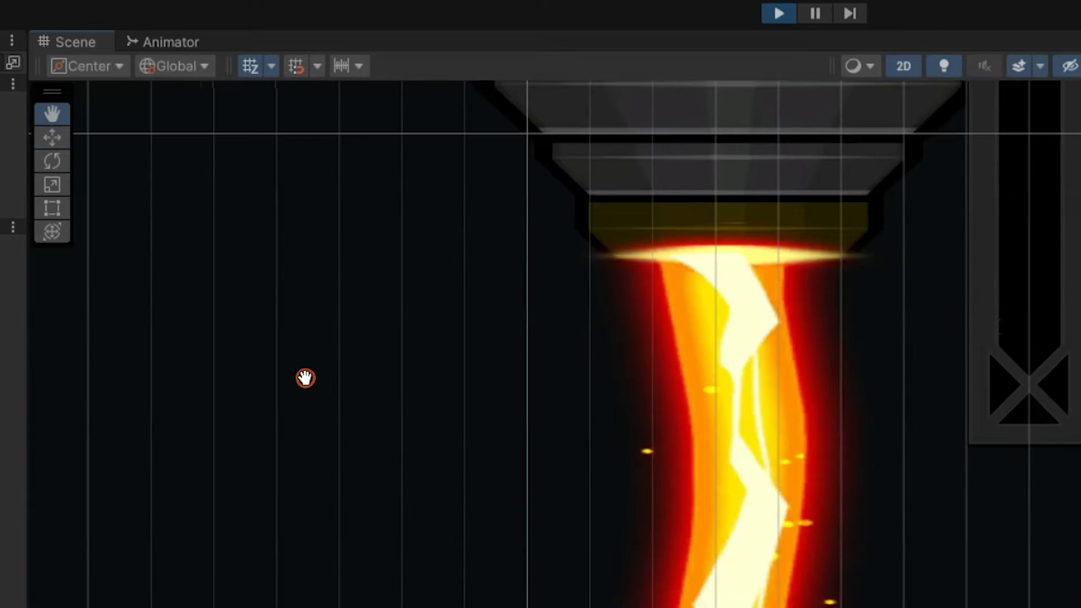
middle_click_drag(305, 378, 303, 379)
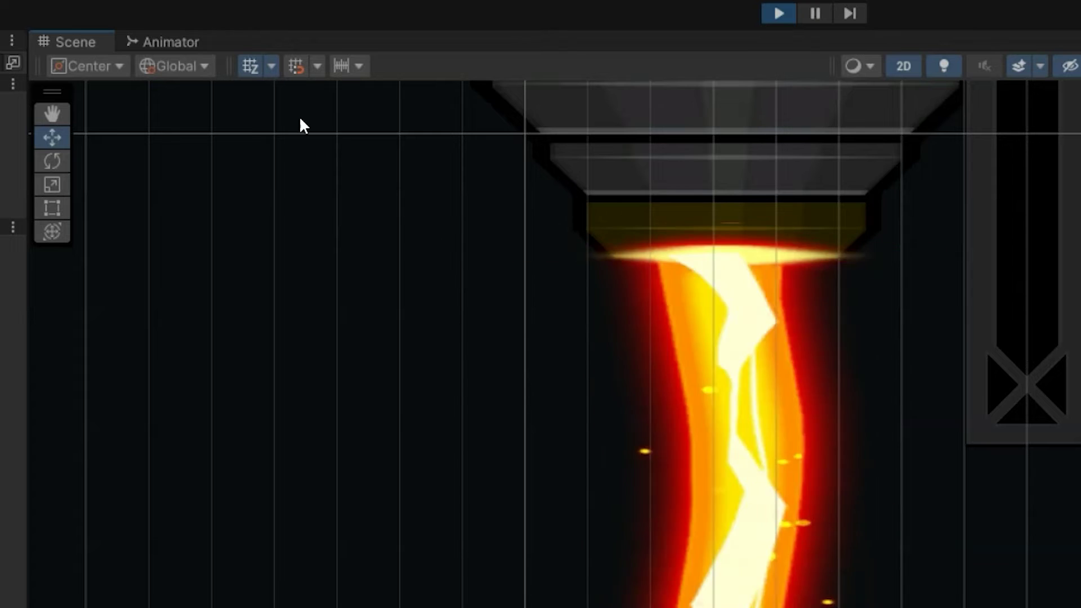
Relink the grid size axes and set the uniform grid size to 8
left_click(318, 66)
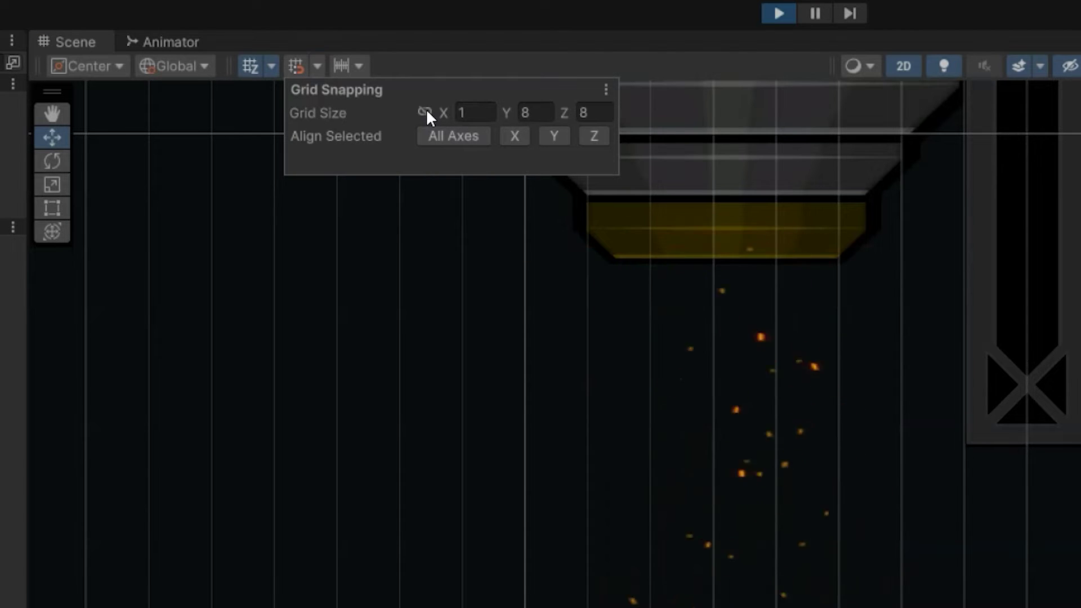
left_click(424, 107)
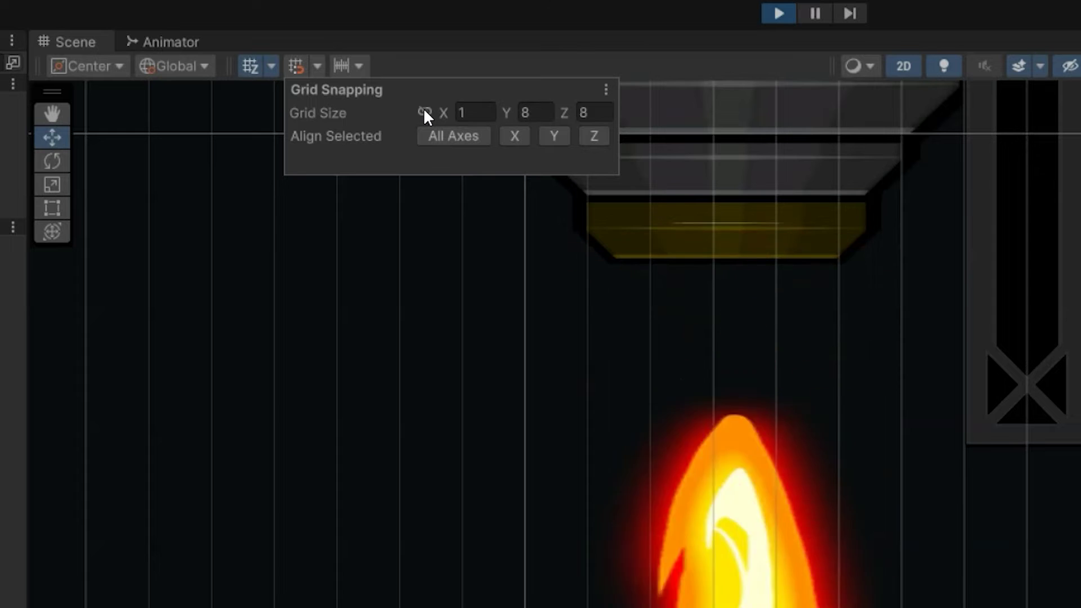
left_click(476, 112)
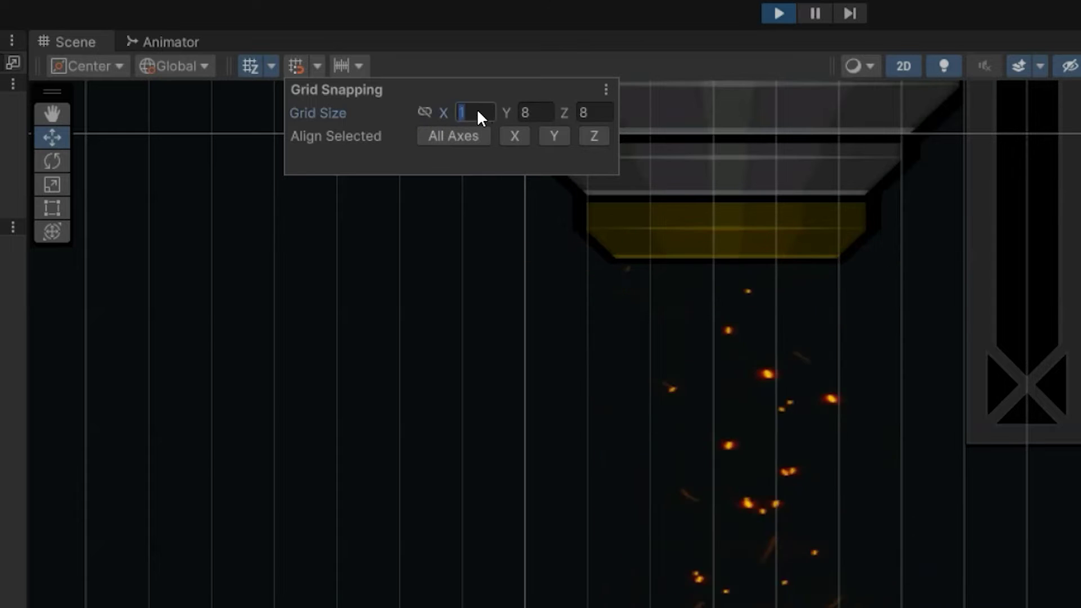
type("8")
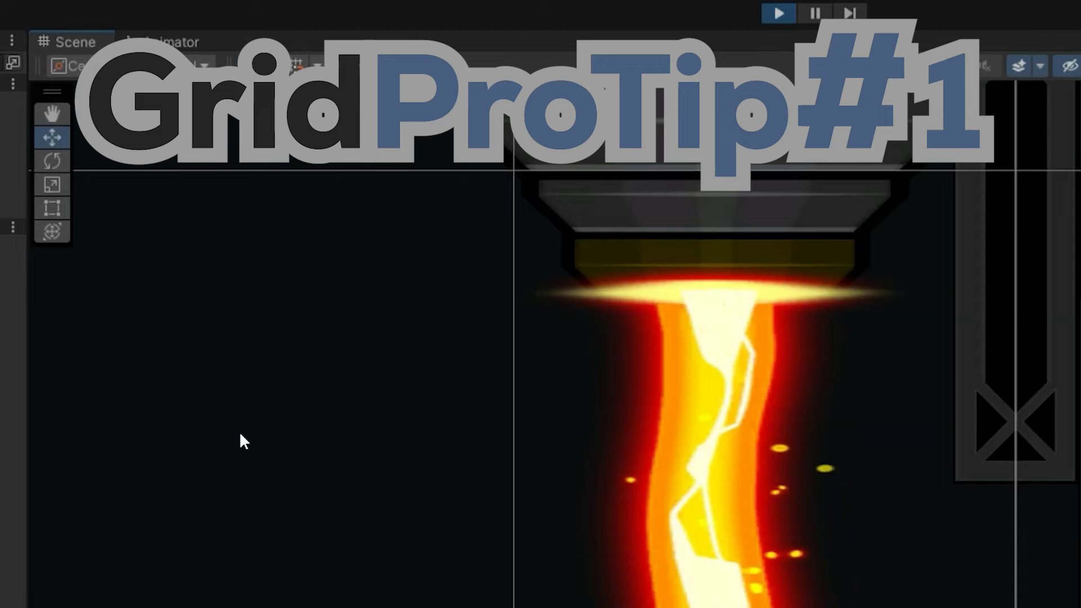
Step the grid size down and up several times, ending on a finer grid, and open the grid snapping settings
key("ctrl+bracketleft")
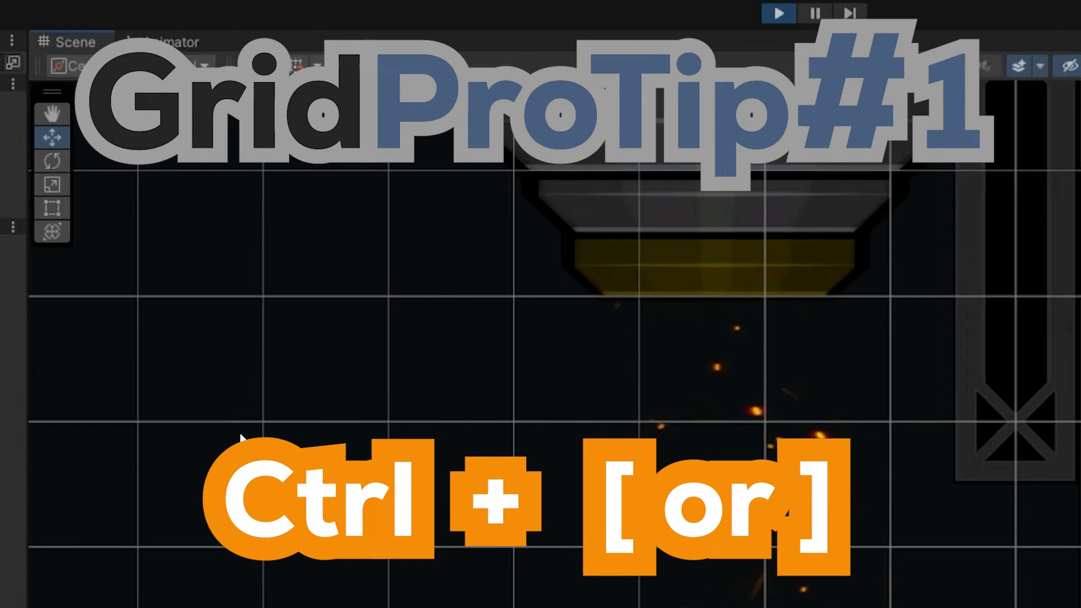
key("ctrl+bracketright")
key("ctrl+bracketleft")
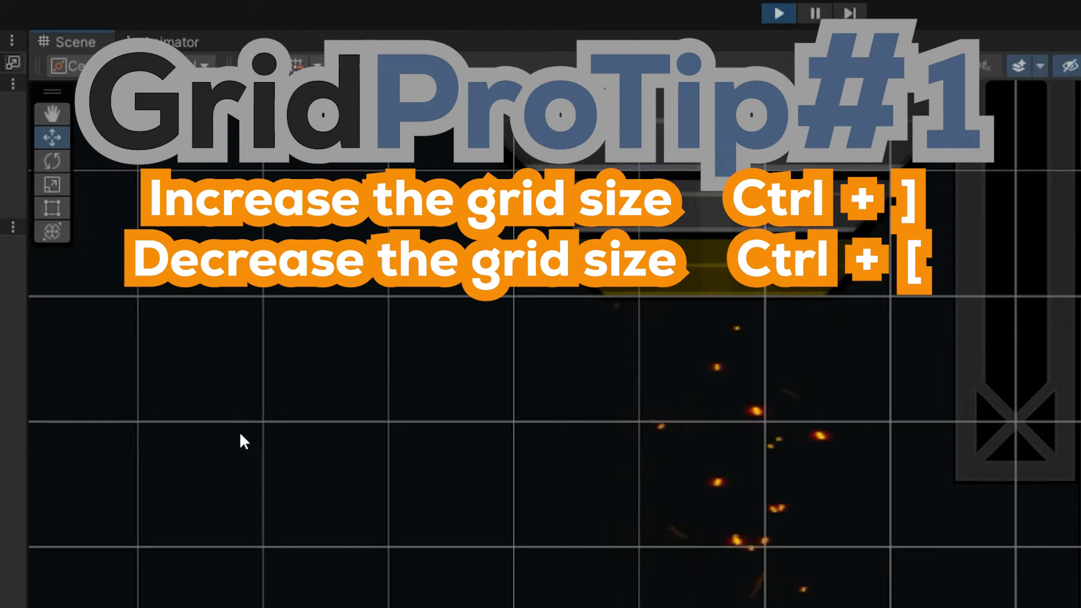
key("ctrl+bracketright")
key("ctrl+bracketleft")
key("ctrl+bracketleft")
key("ctrl+bracketleft")
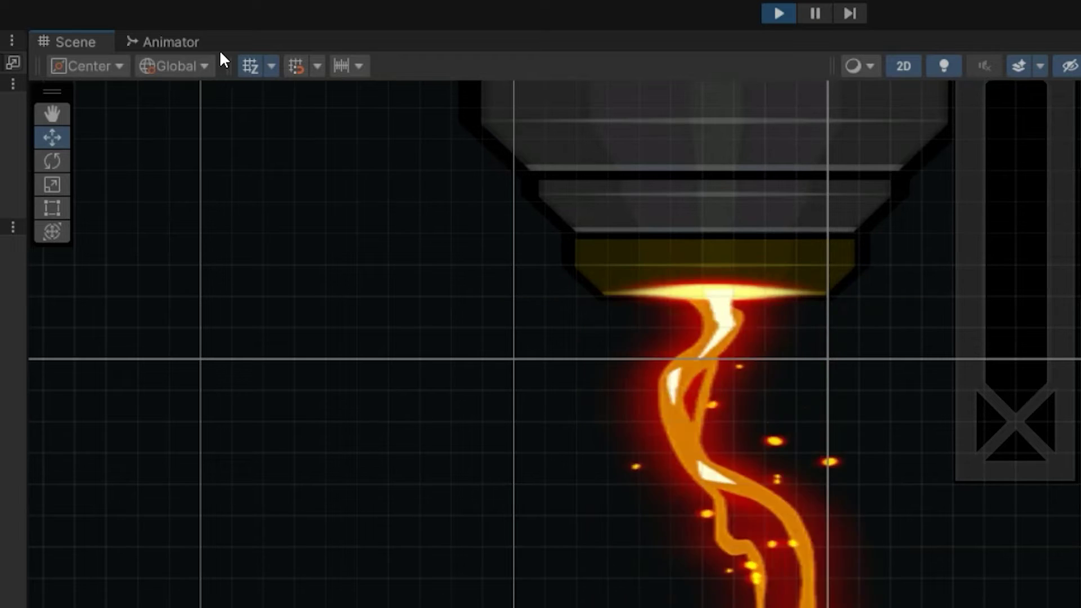
left_click(318, 65)
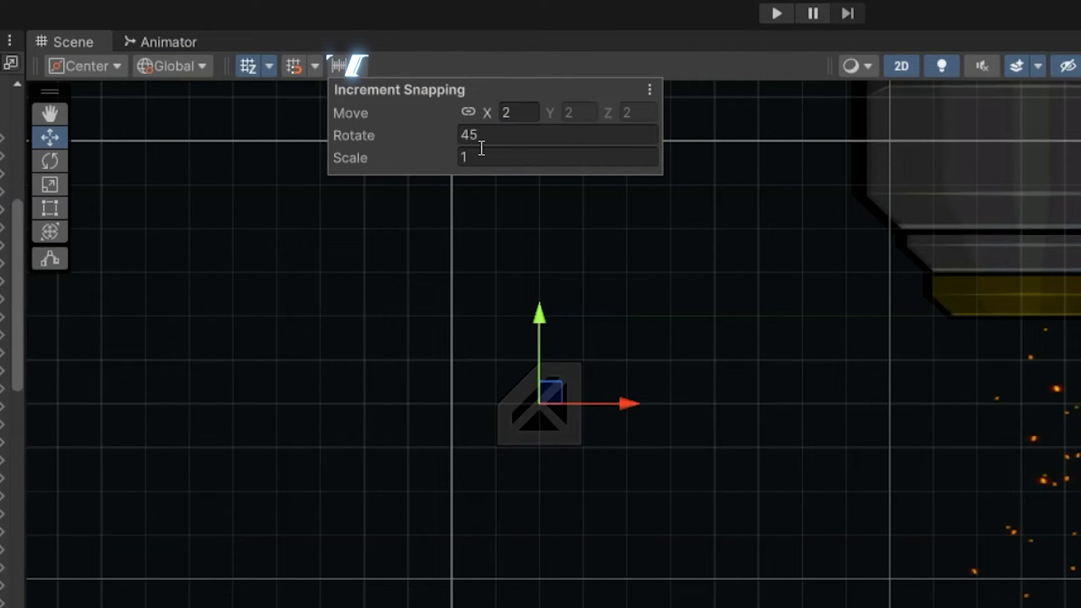
Set the move increment to 1 and shift the selected corner block two cells to the right with increment snapping
left_click(518, 111)
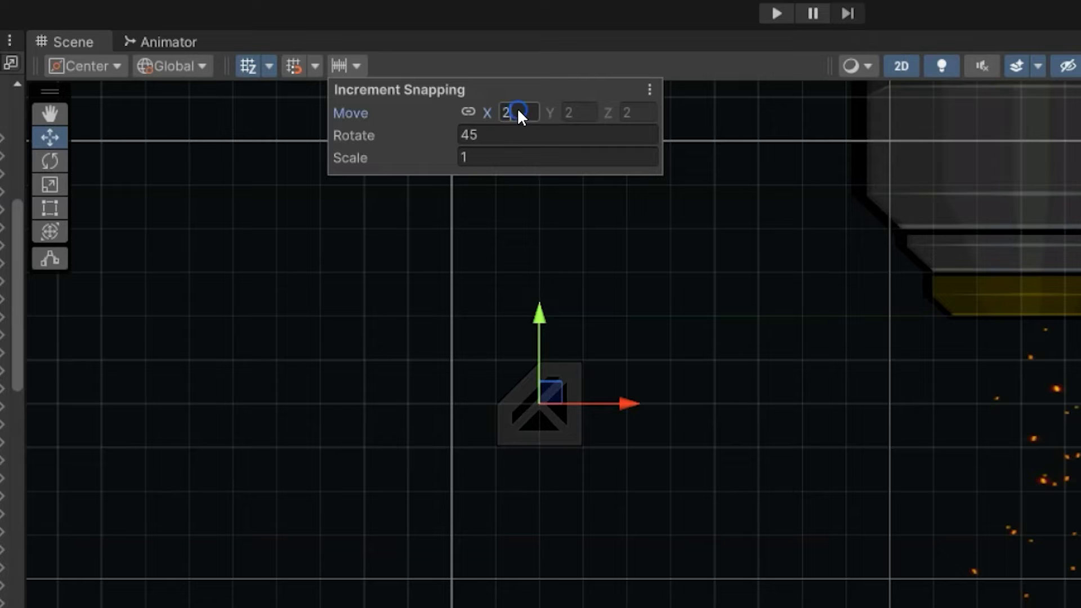
type("1")
left_click(509, 48)
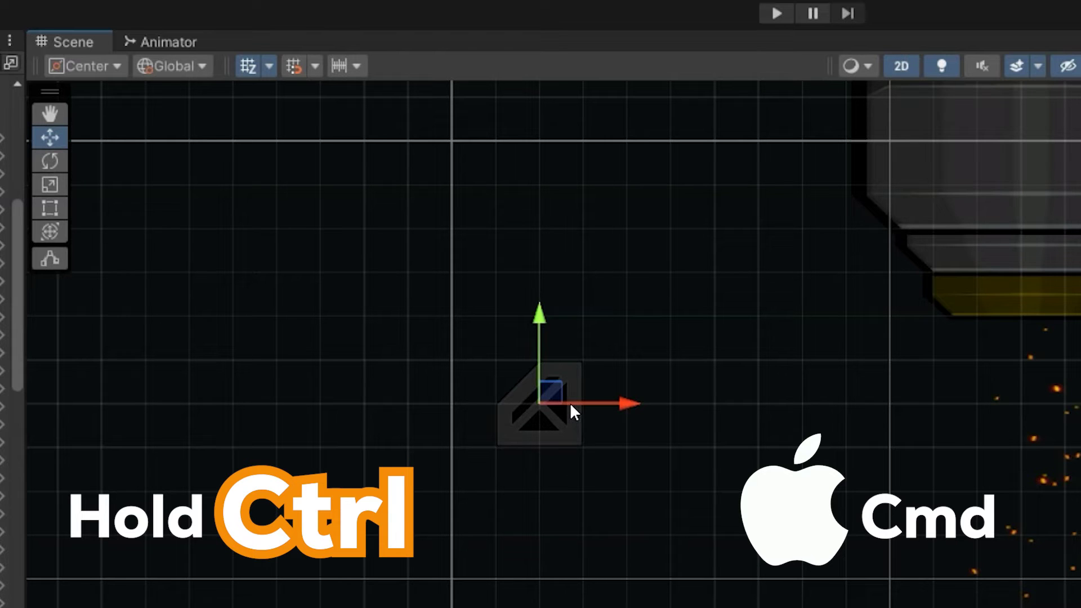
left_click_drag(571, 404, 642, 403)
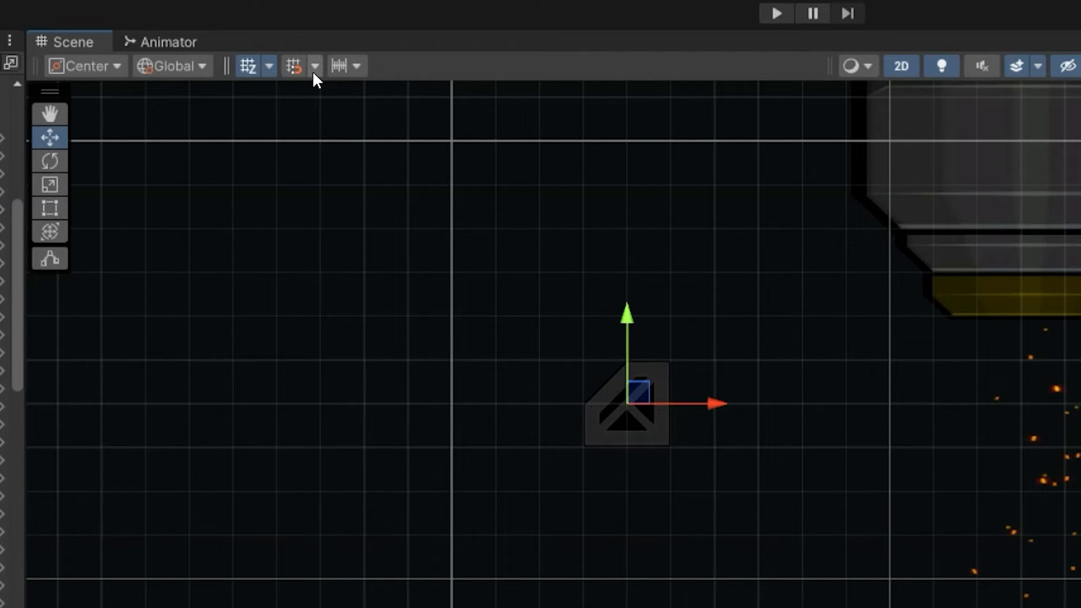
Set the move increment to 2 and shift the corner block two cells back to the left with increment snapping
left_click(269, 67)
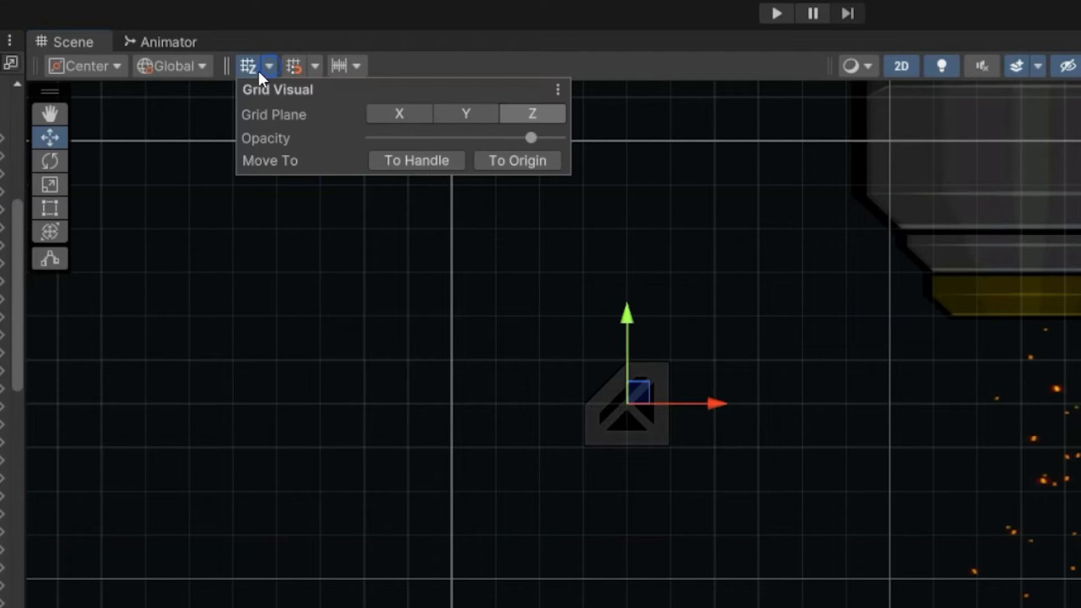
left_click(315, 66)
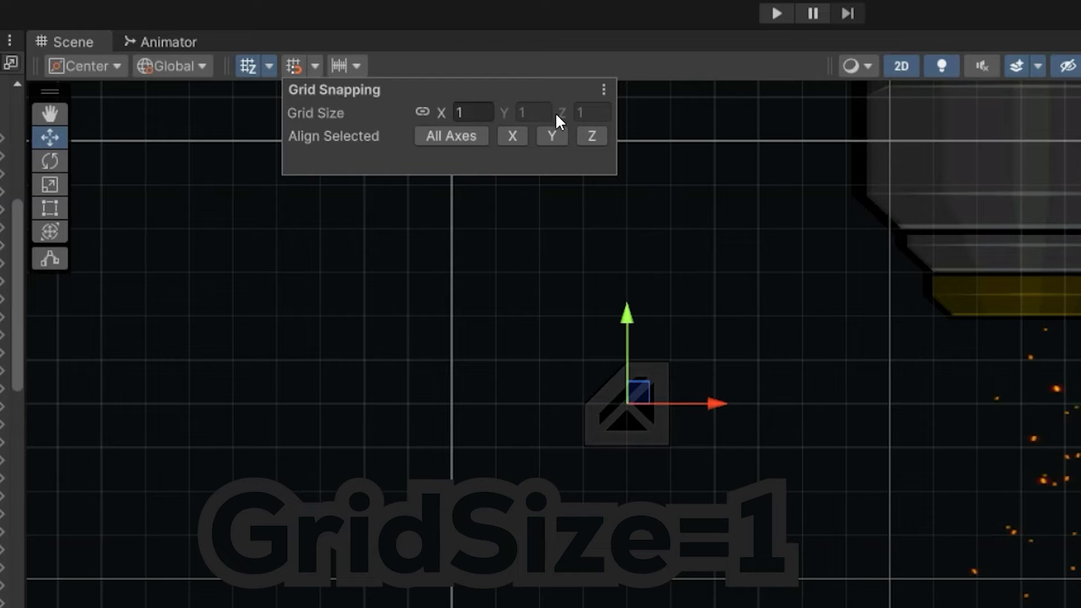
left_click(356, 66)
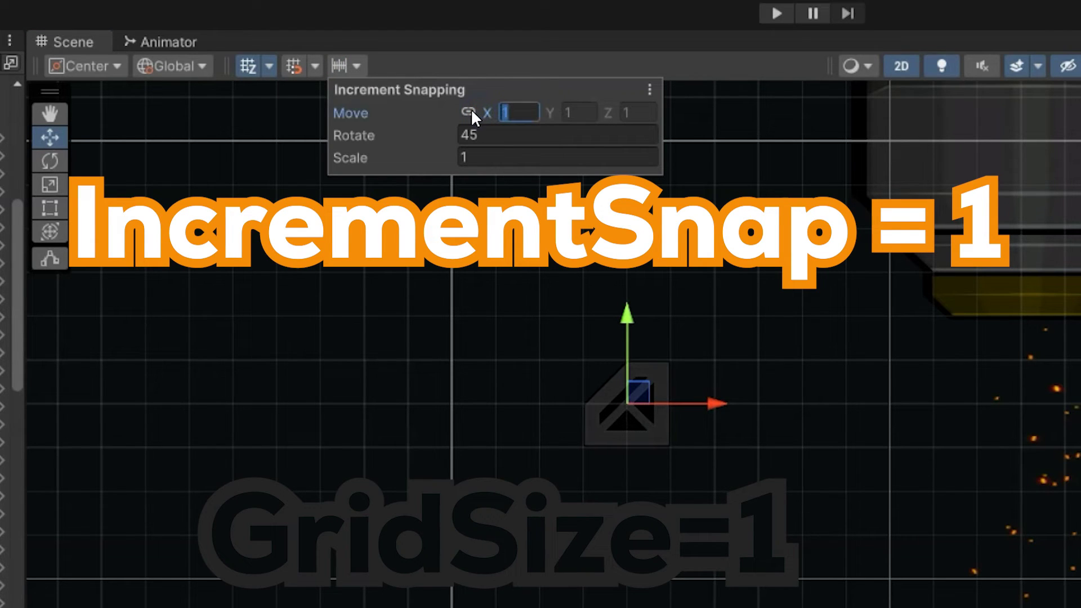
type("2")
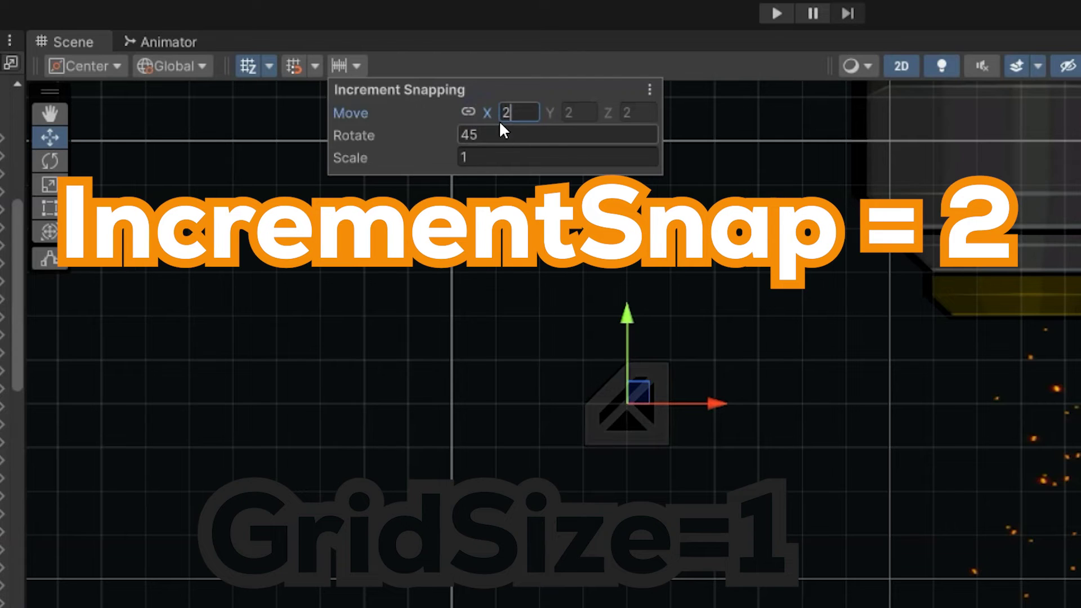
left_click(479, 21)
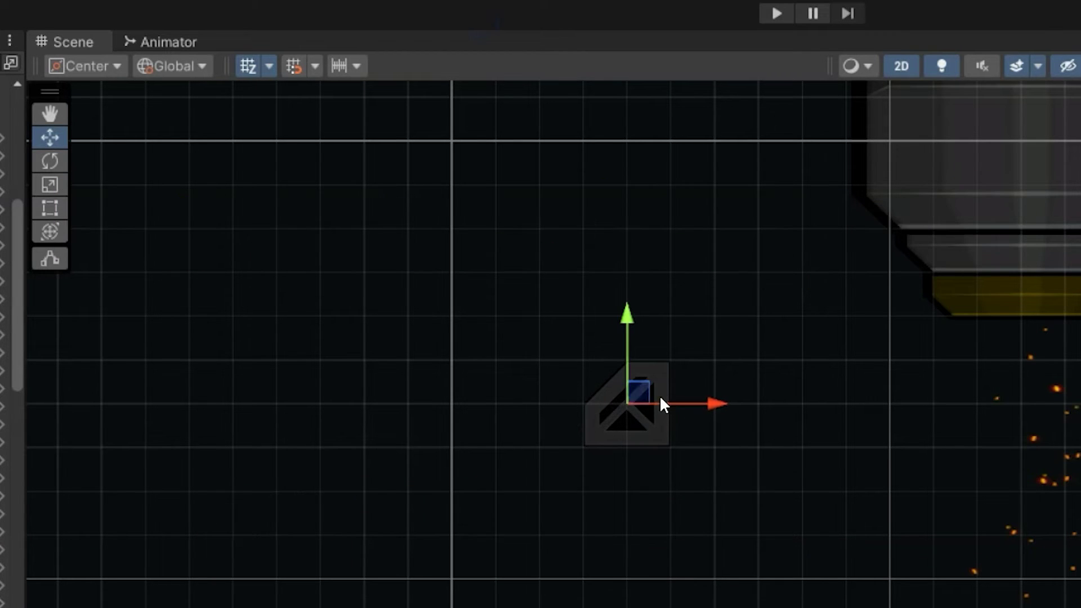
left_click_drag(665, 406, 511, 406)
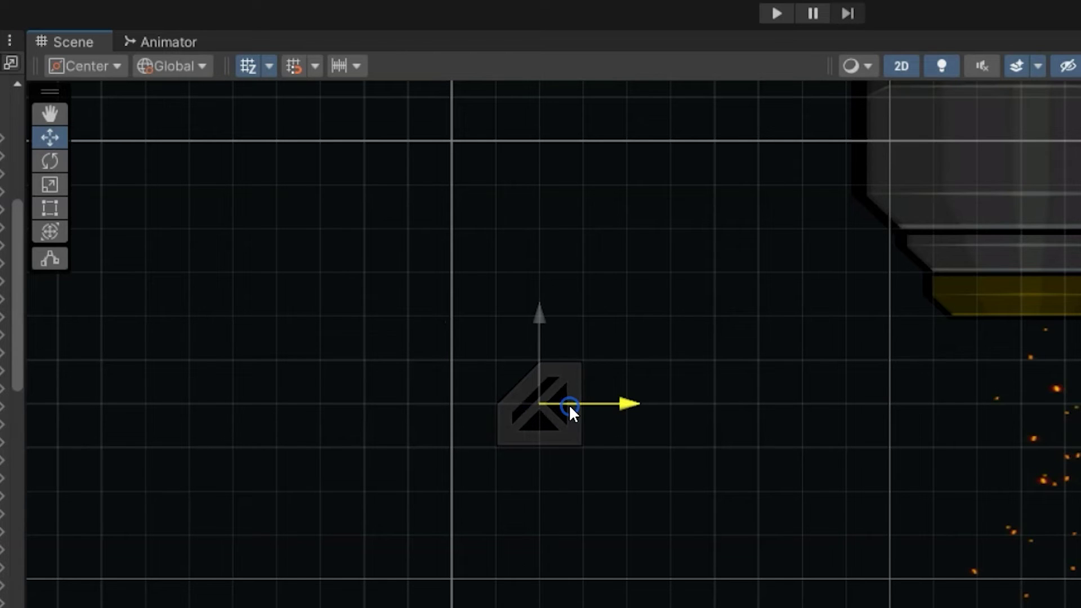
Move the corner block vertically in snapped increments so it sits directly on top of the vertical wall
left_click_drag(560, 367, 532, 607)
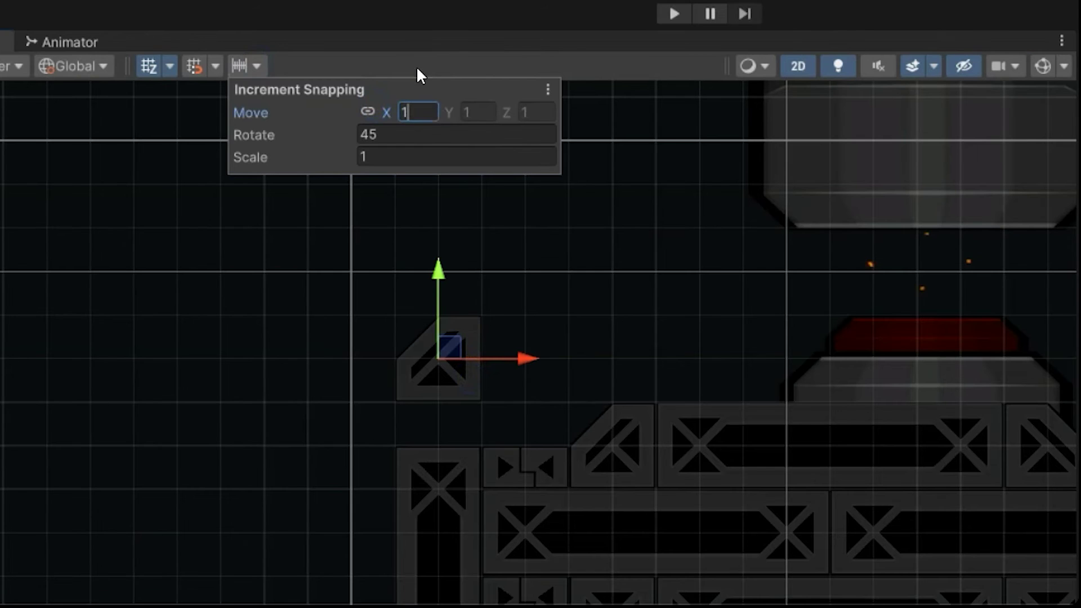
left_click(510, 57)
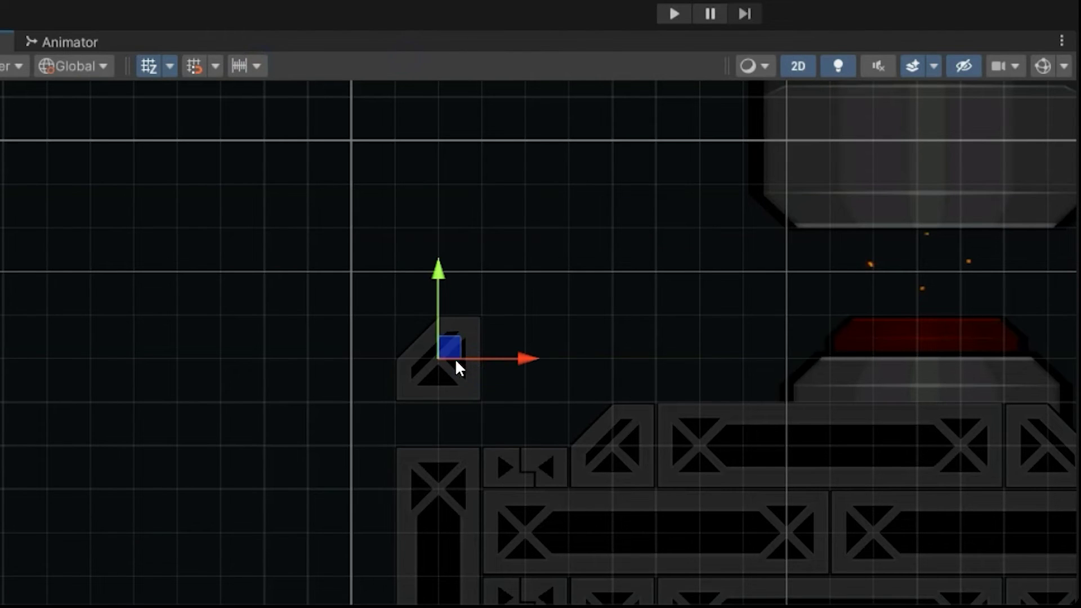
left_click_drag(454, 357, 459, 394)
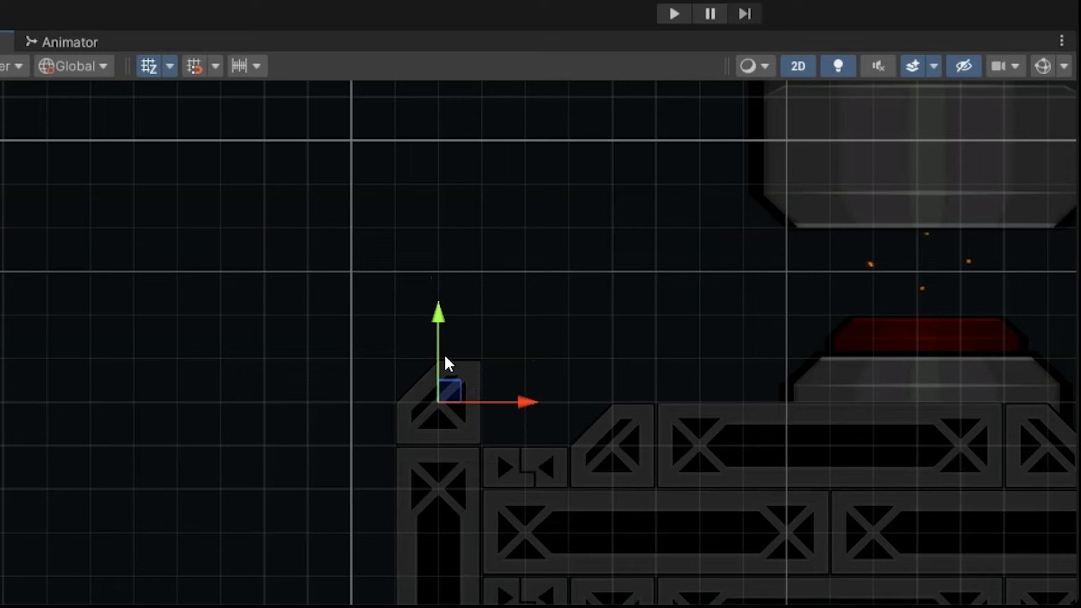
Select the small arrow wall block beside the vertical wall and set the move increment to 0.5
left_click(502, 467)
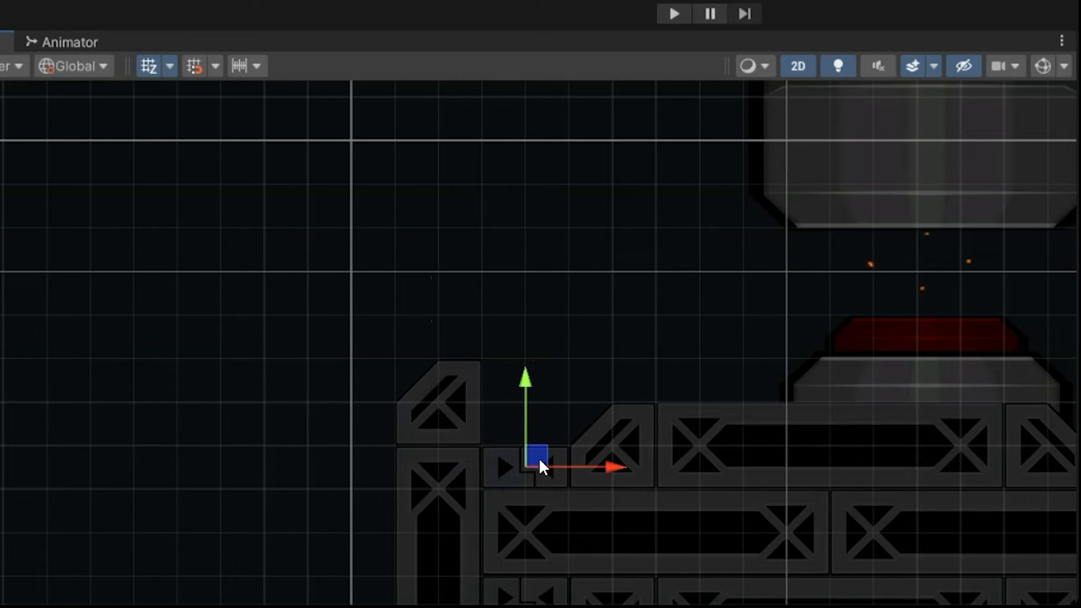
left_click(257, 67)
left_click_drag(410, 110, 366, 108)
type(".")
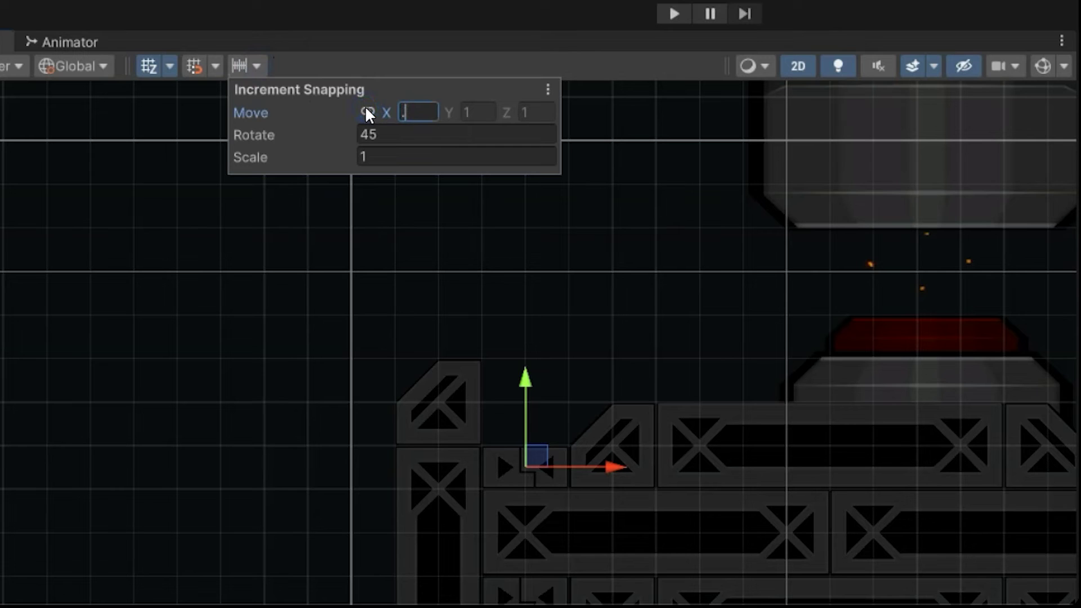
type("5")
key("Return")
left_click(416, 41)
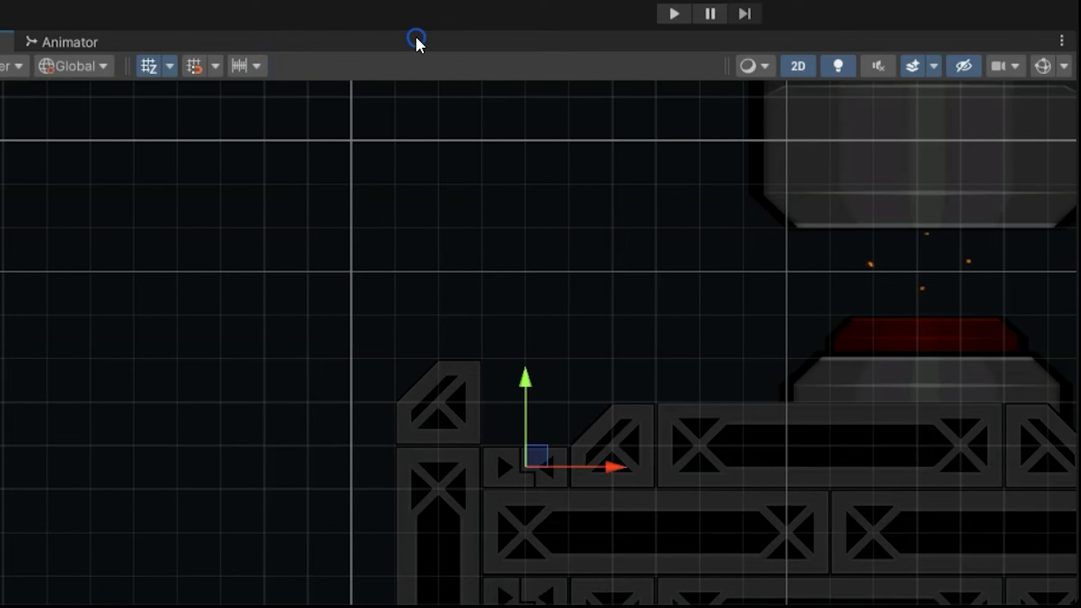
Duplicate the small arrow wall block and place the copy three cells up and half a cell to the left
mouse_move(525, 455)
left_mouse_down()
mouse_move(525, 430)
mouse_move(527, 440)
left_mouse_up()
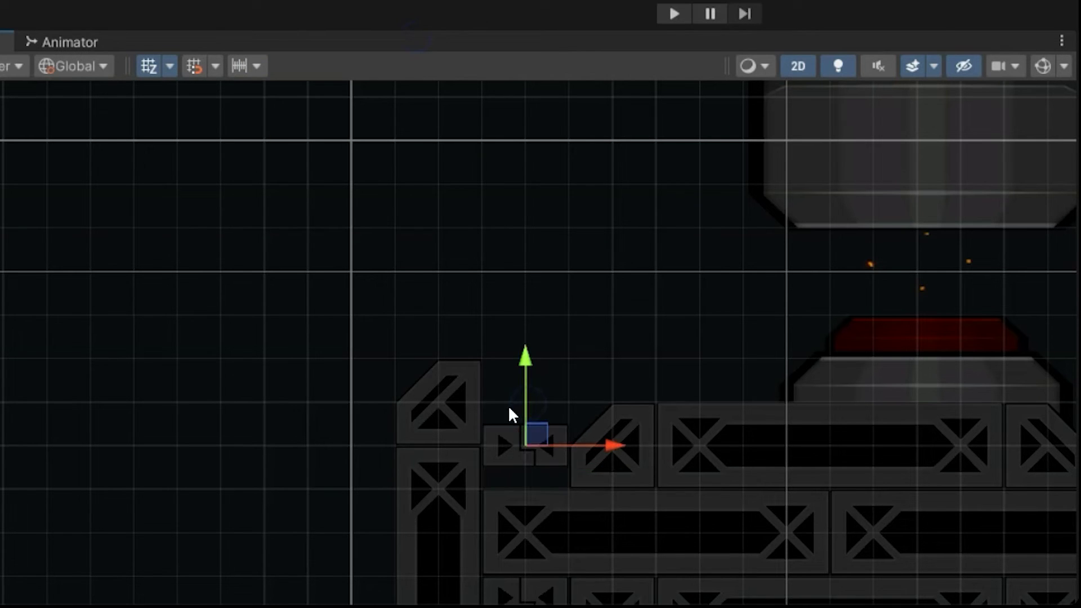
key("ctrl+z")
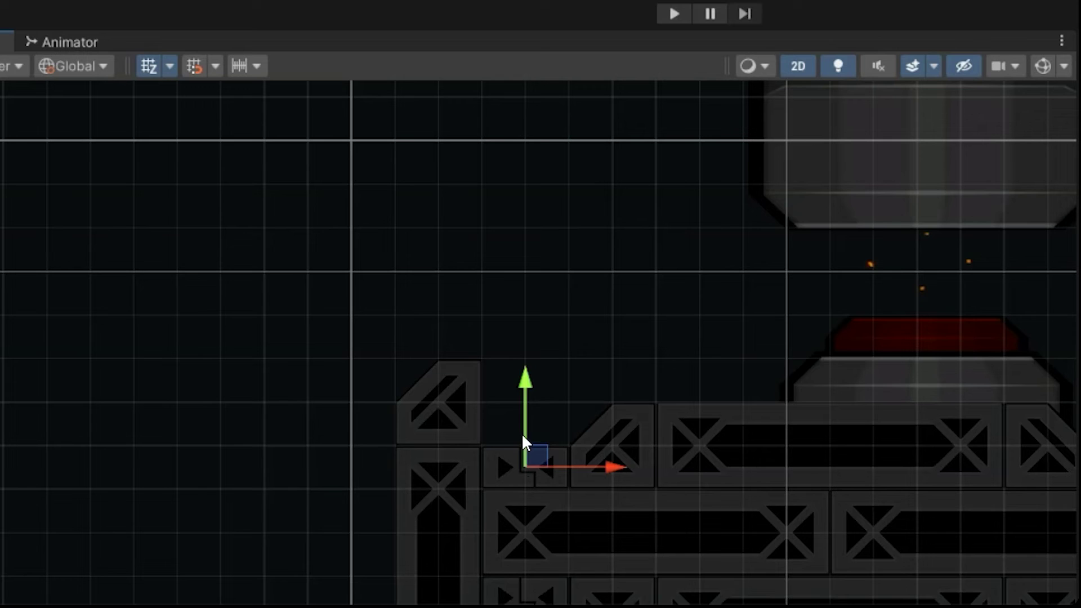
left_click_drag(526, 437, 559, 340)
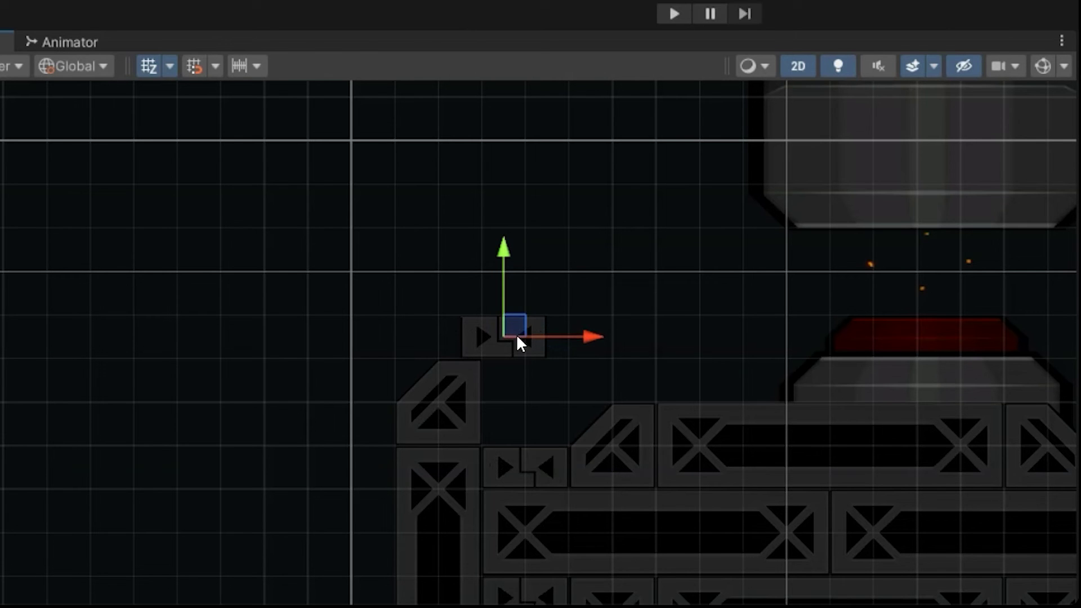
scroll(746, 450, "down", 3)
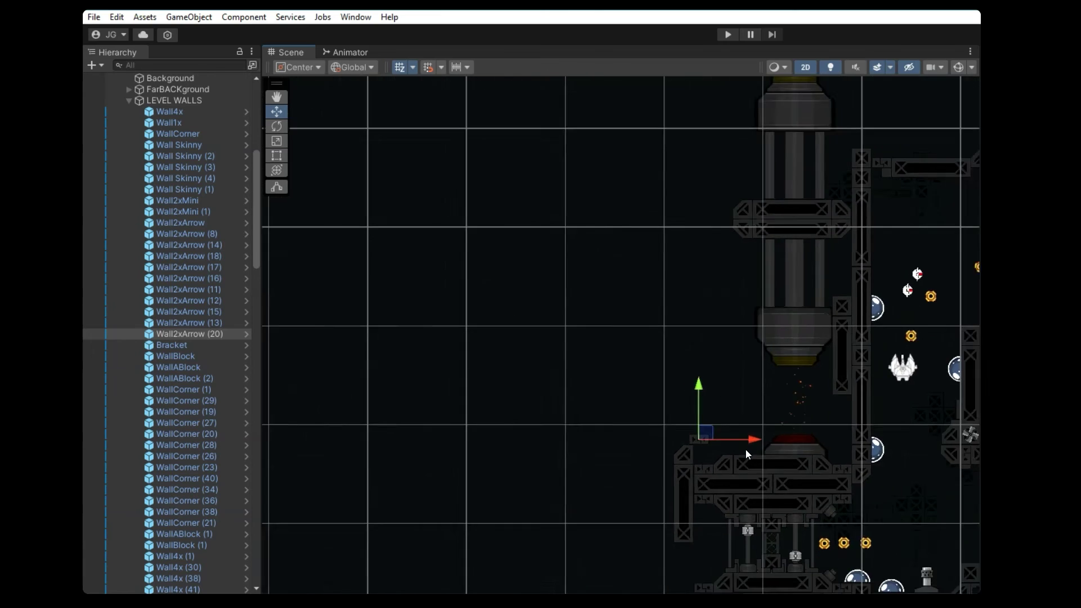
scroll(746, 449, "down", 2)
middle_click_drag(844, 484, 660, 319)
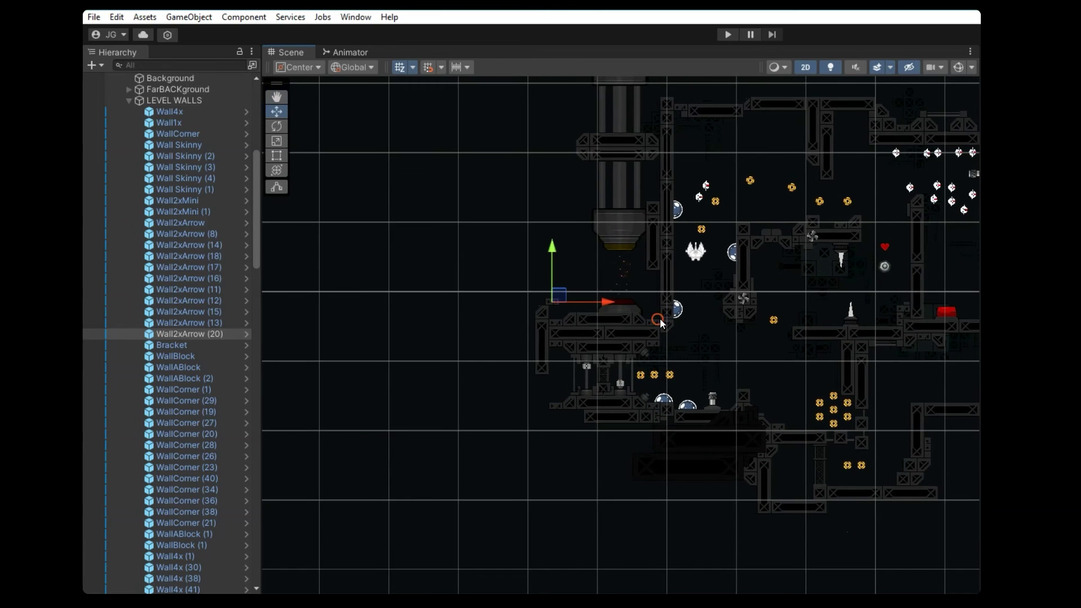
scroll(603, 380, "up", 5)
middle_click_drag(565, 303, 598, 393)
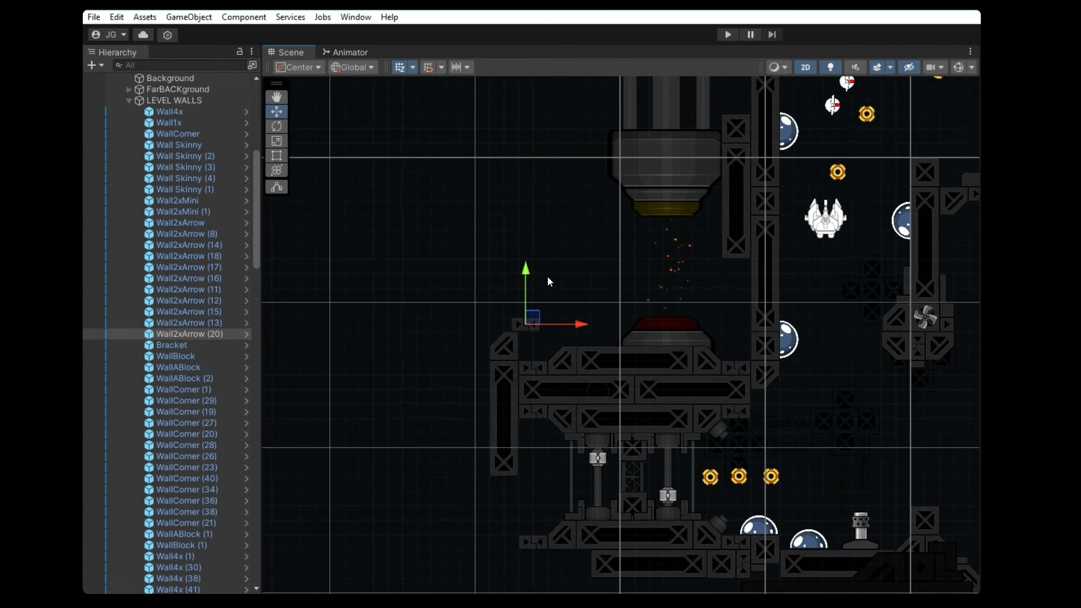
Open the Colors section of the editor preferences and bring up the Scene Grid color for editing
scroll(478, 141, "up", 1)
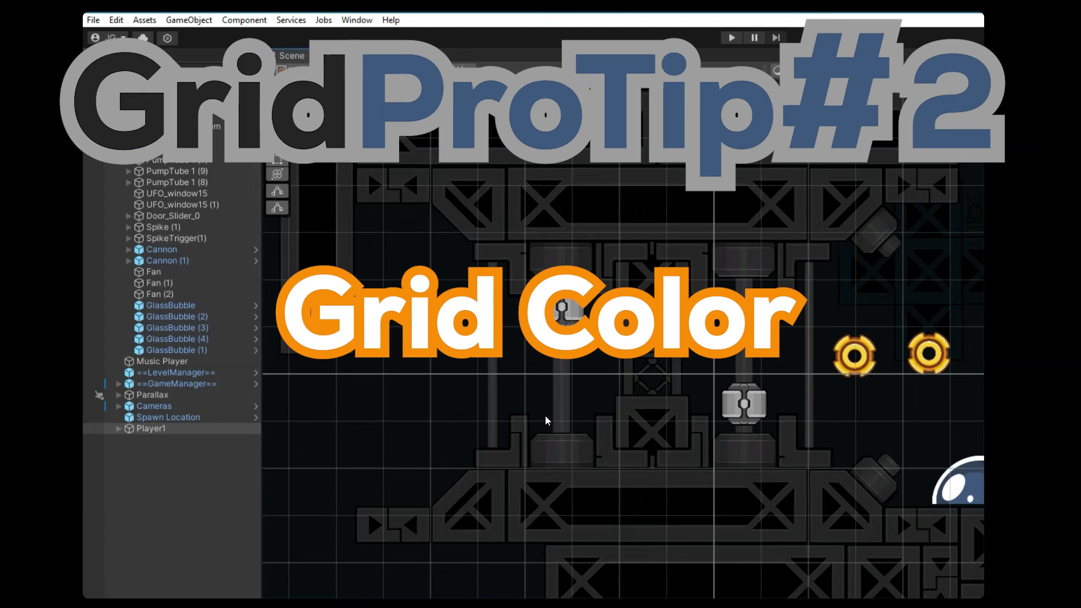
middle_click_drag(580, 405, 575, 415)
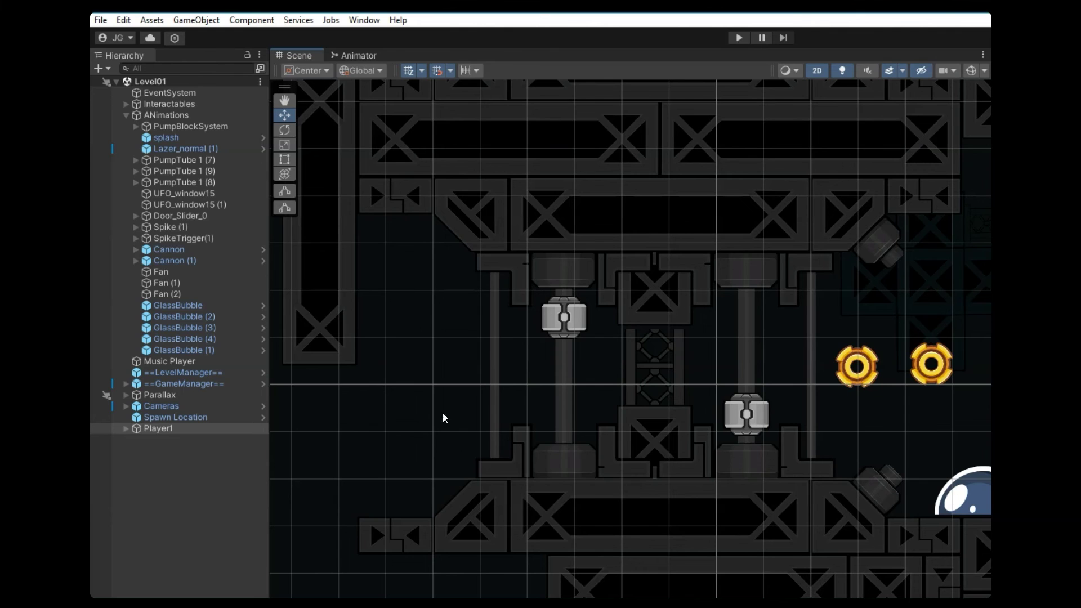
left_click(129, 24)
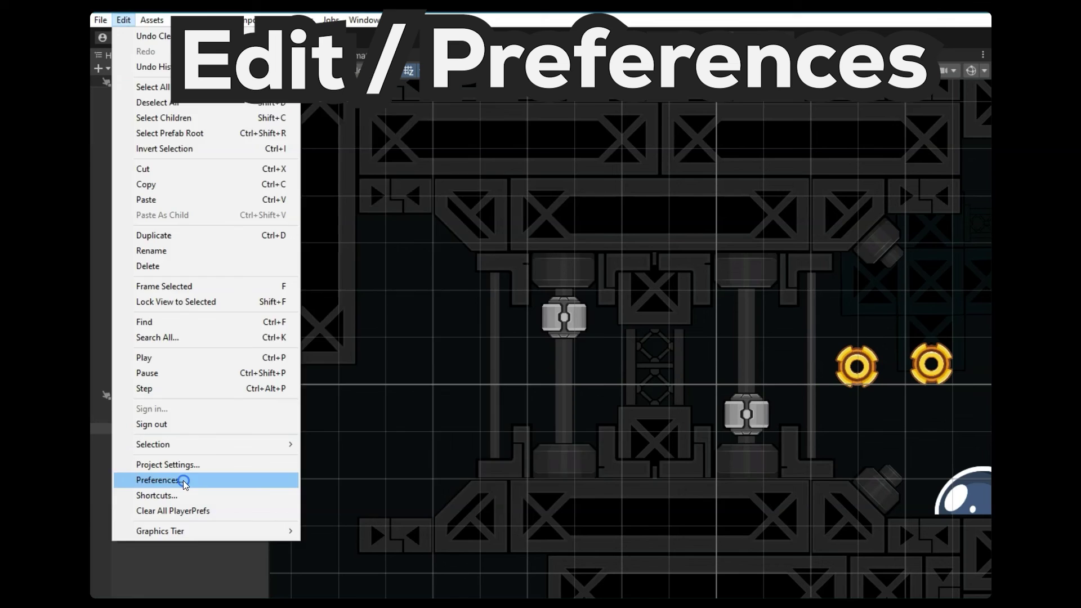
left_click(186, 483)
left_click(229, 286)
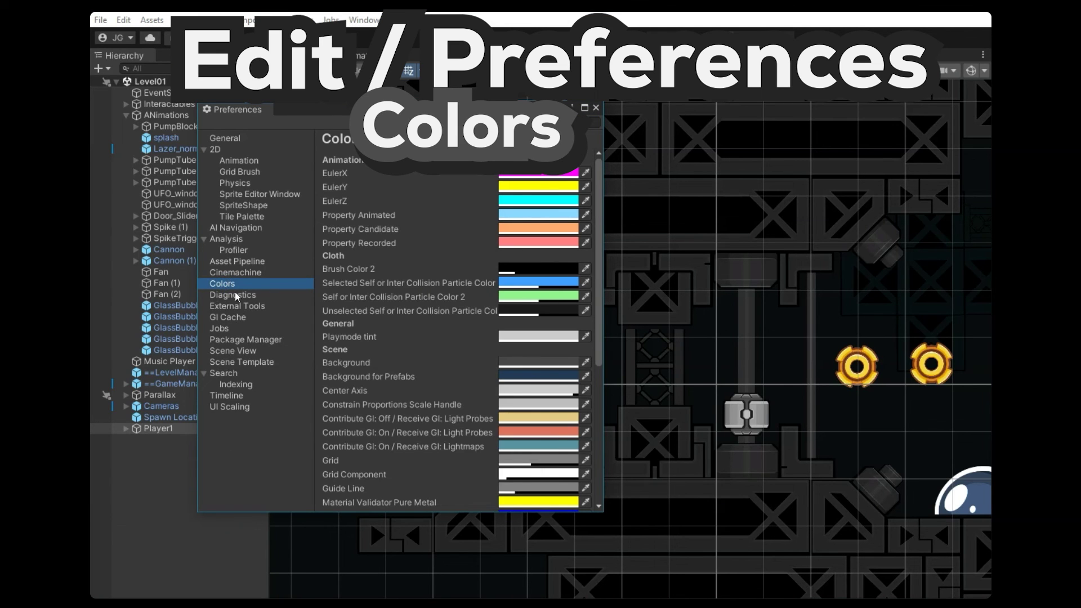
left_click(544, 460)
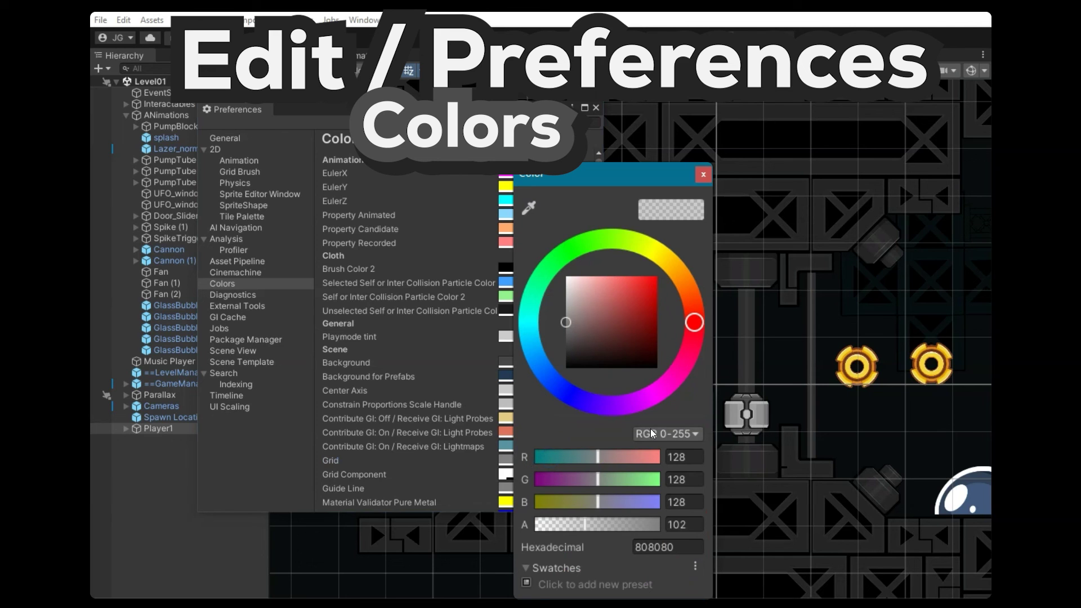
Try a saturated yellow-orange, FFC600, as the Scene grid color
left_click_drag(644, 306, 694, 271)
left_click(571, 248)
left_click(664, 254)
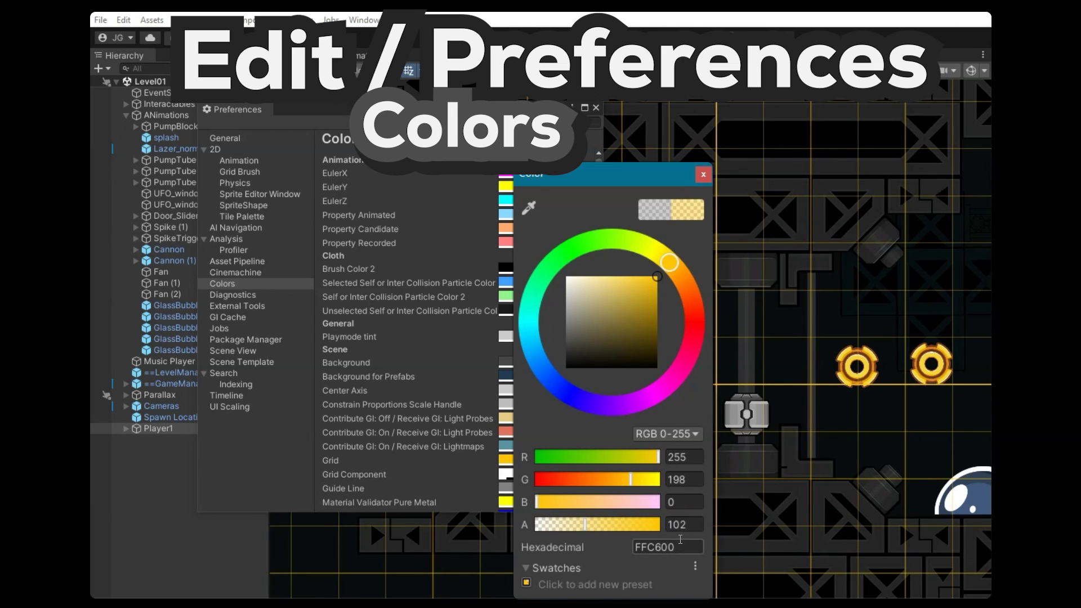
Set the Scene grid color to the gray hexadecimal value 808080
left_click(680, 541)
type("808080")
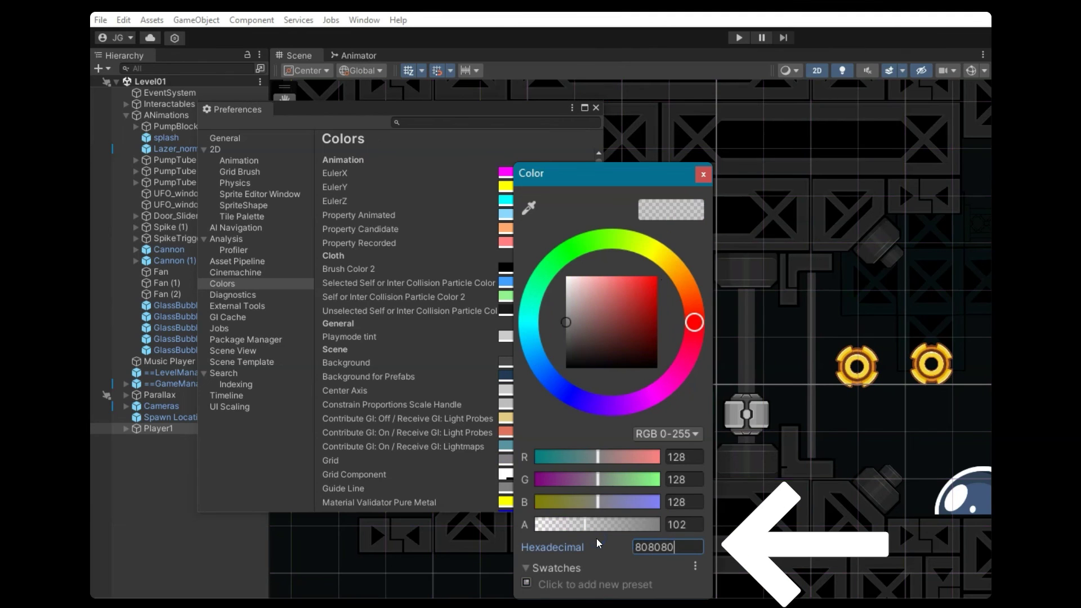